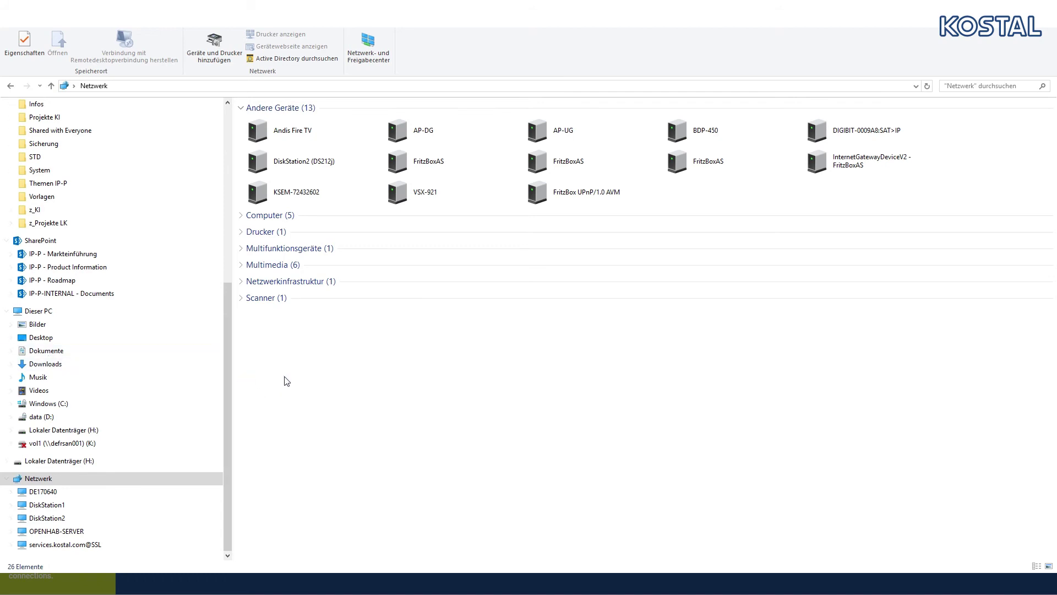
Open the KSEM smart meter's web interface from the Netzwerk device list in File Explorer.
double_click(289, 196)
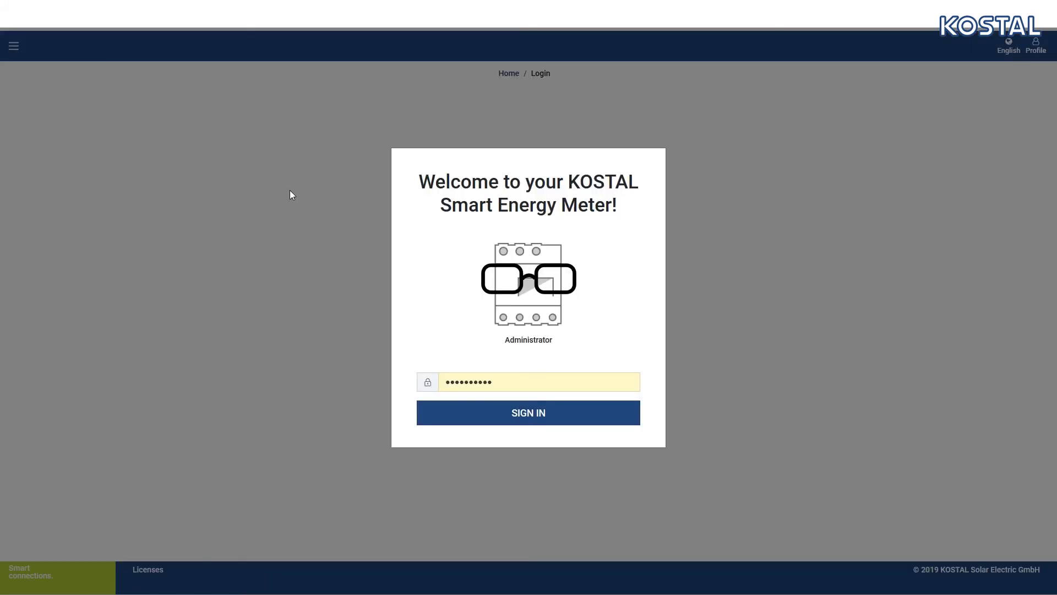
Sign in as administrator, disable the RS485 A and RS485 B Modbus RTU interfaces, and save.
click(501, 409)
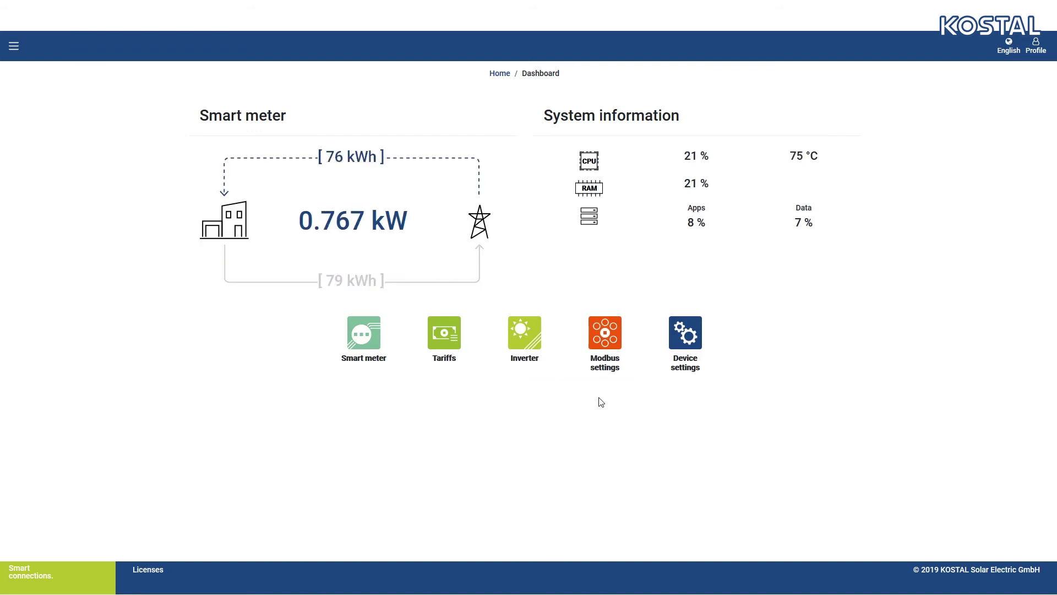
click(610, 345)
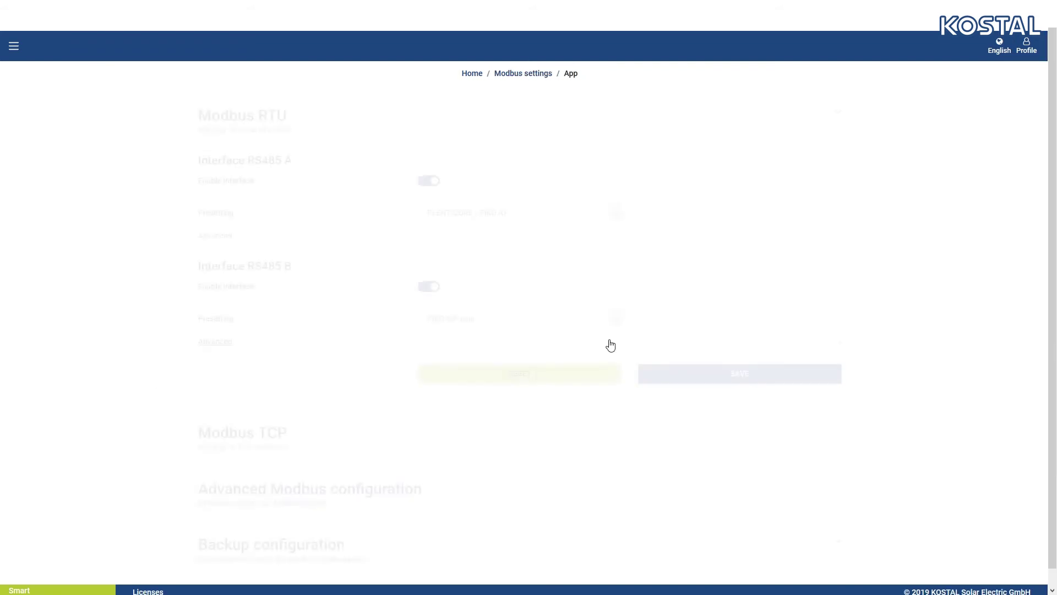
click(428, 181)
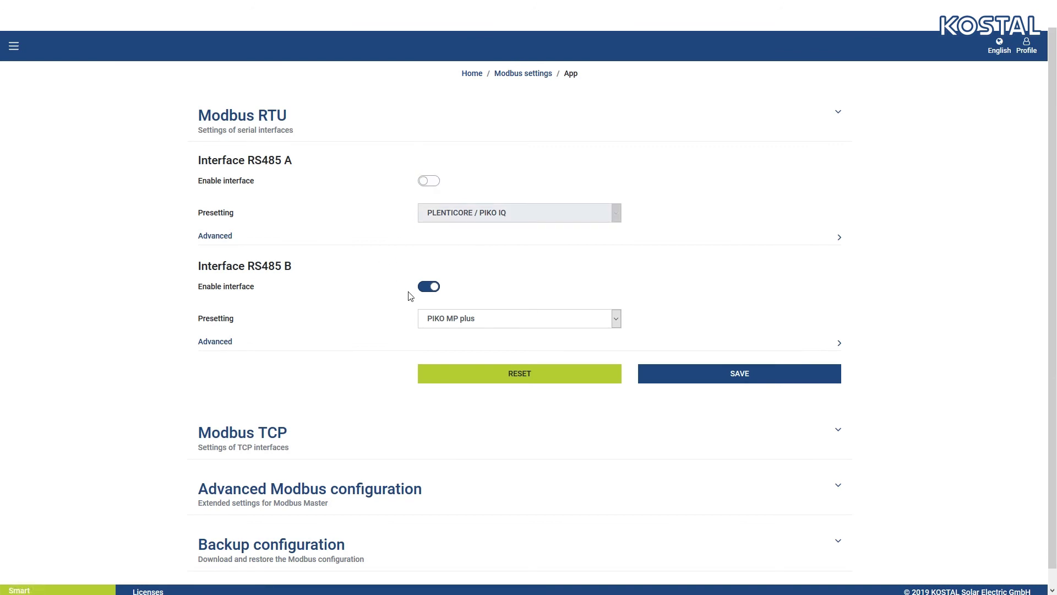
click(431, 288)
click(722, 374)
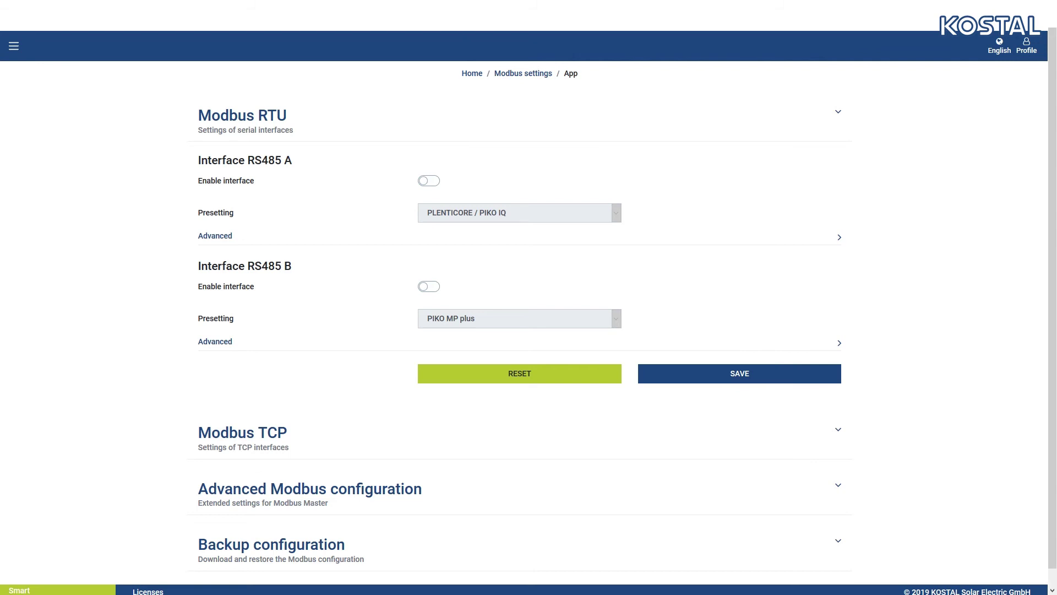
On the Inverter page, enter the 10-digit activation code to release the Battery management option.
click(12, 49)
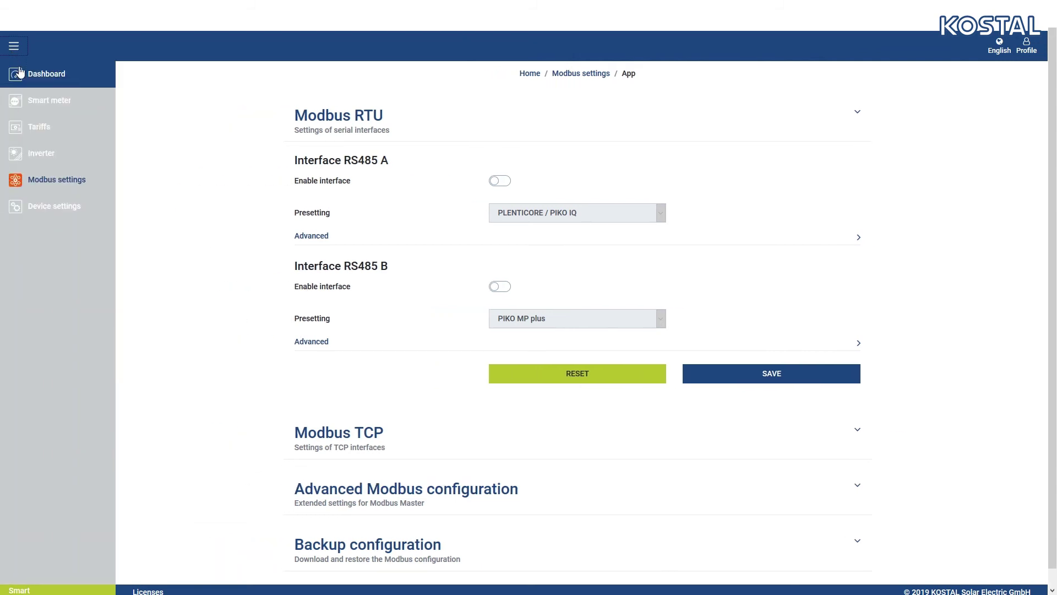
click(33, 154)
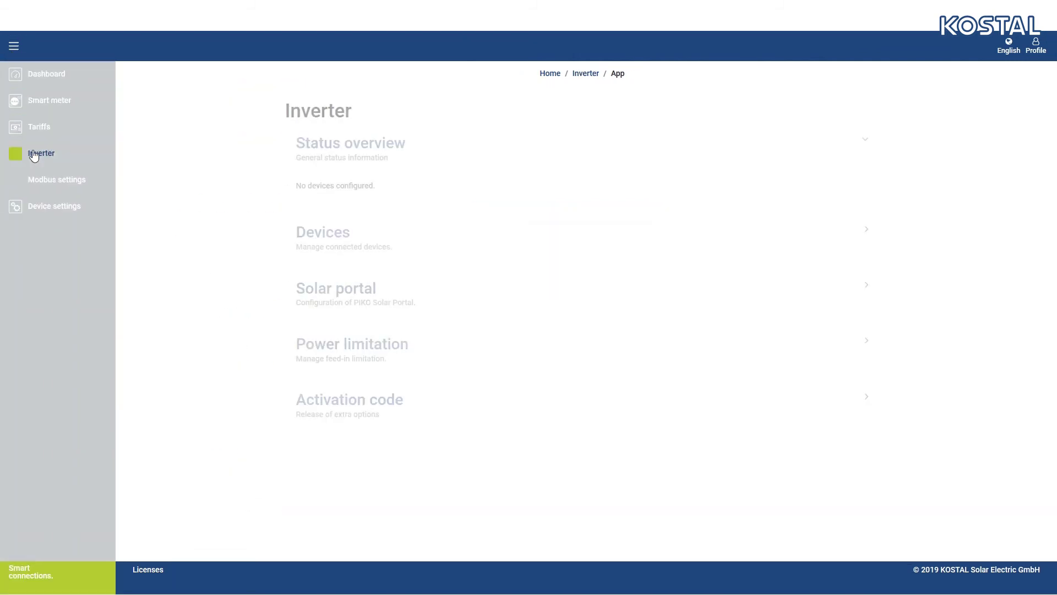
click(353, 405)
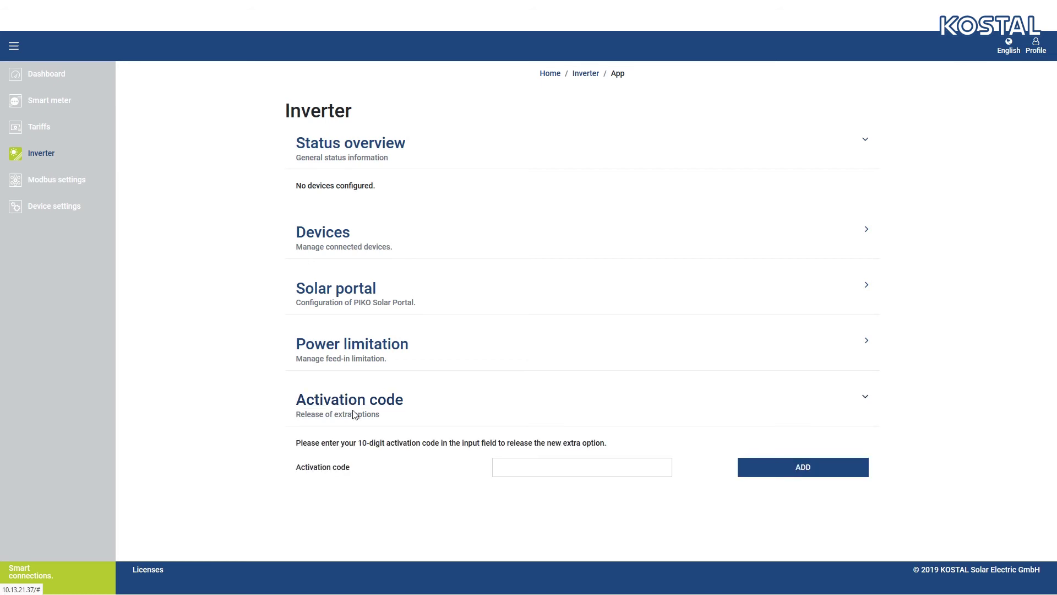
click(550, 472)
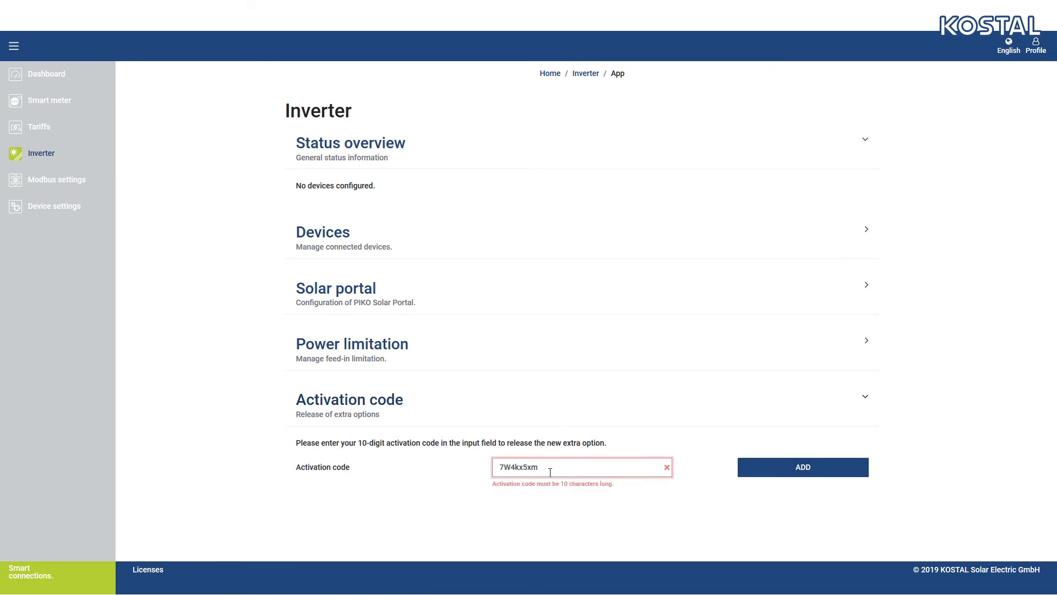
click(827, 470)
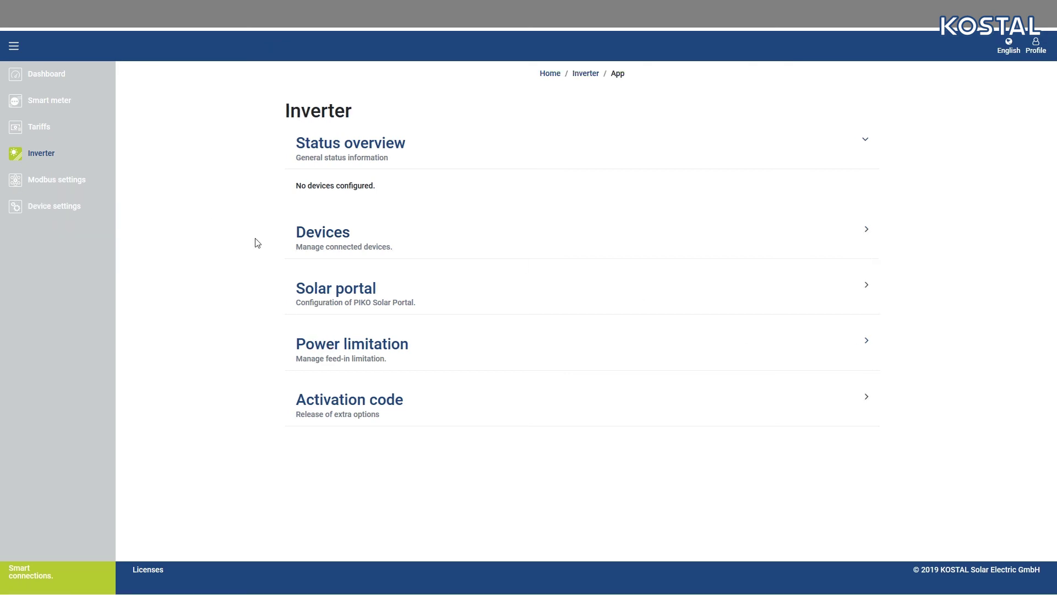
Start a new device with type PIKO MP plus on serial interface RS485 B.
click(325, 241)
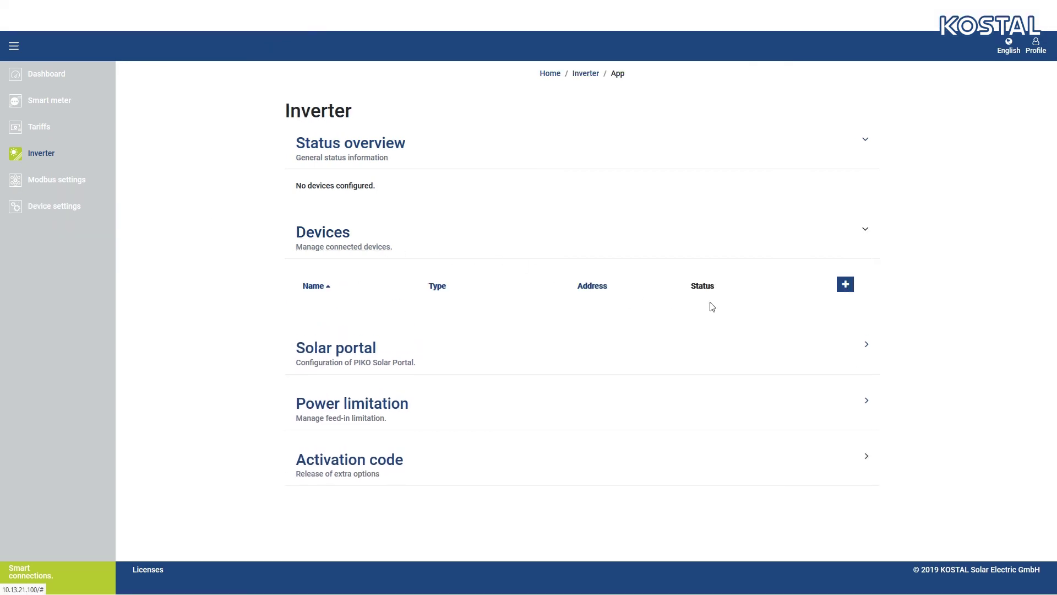
click(845, 284)
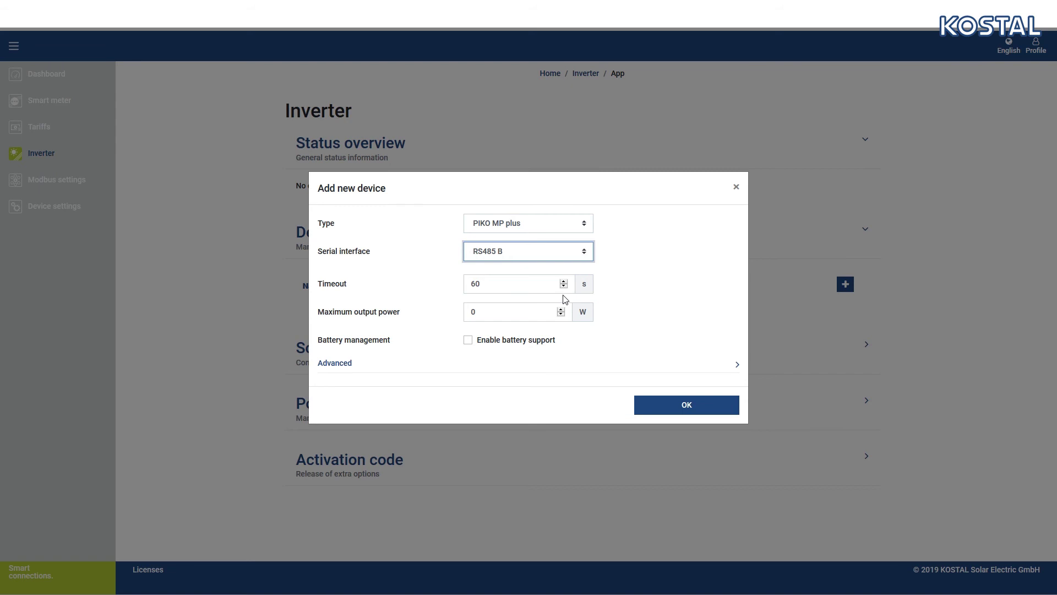
click(585, 263)
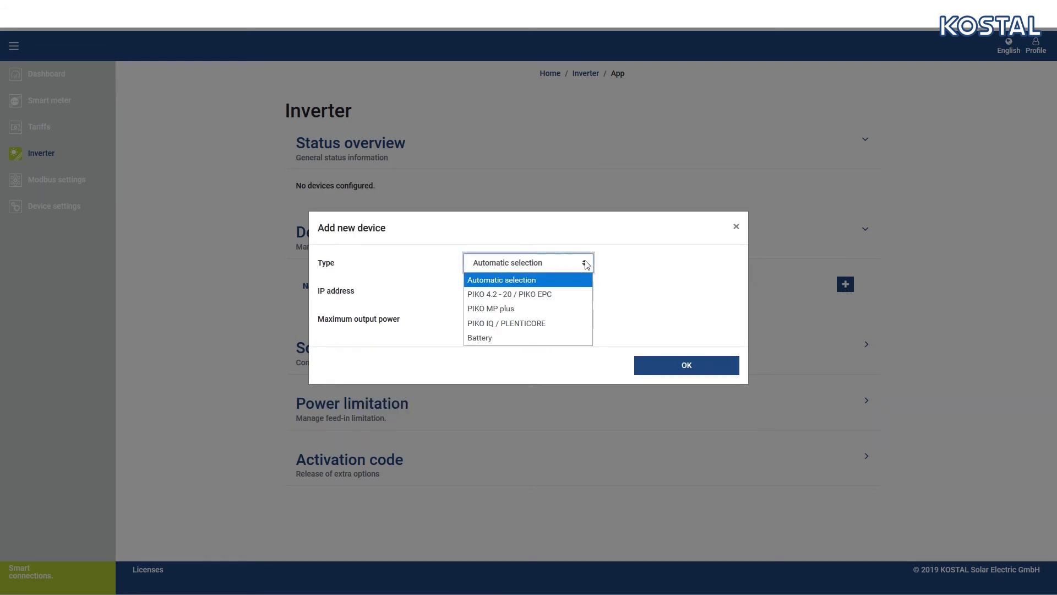
key(Escape)
key(Down)
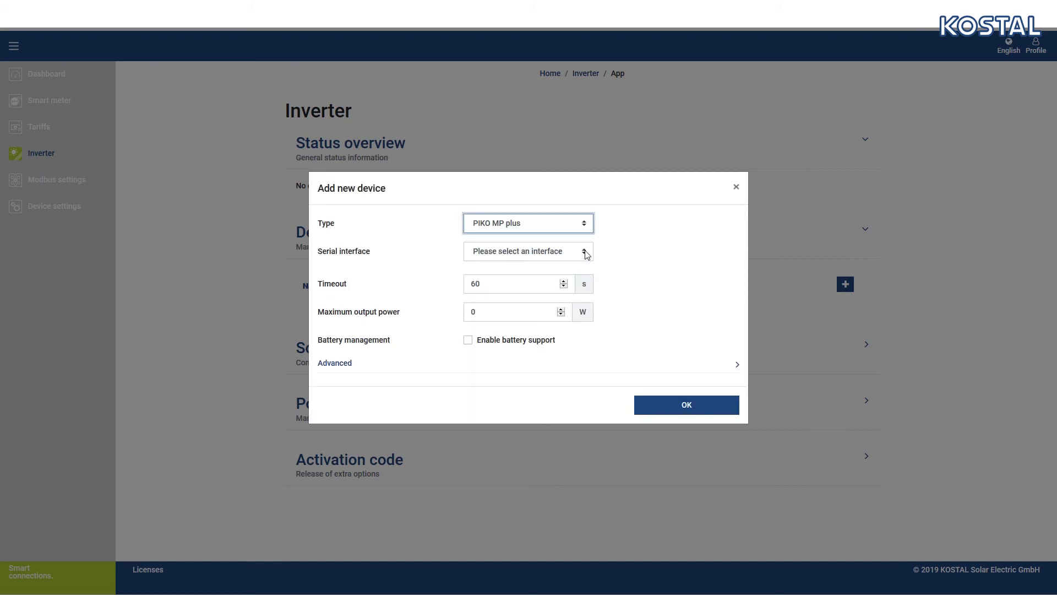
click(586, 254)
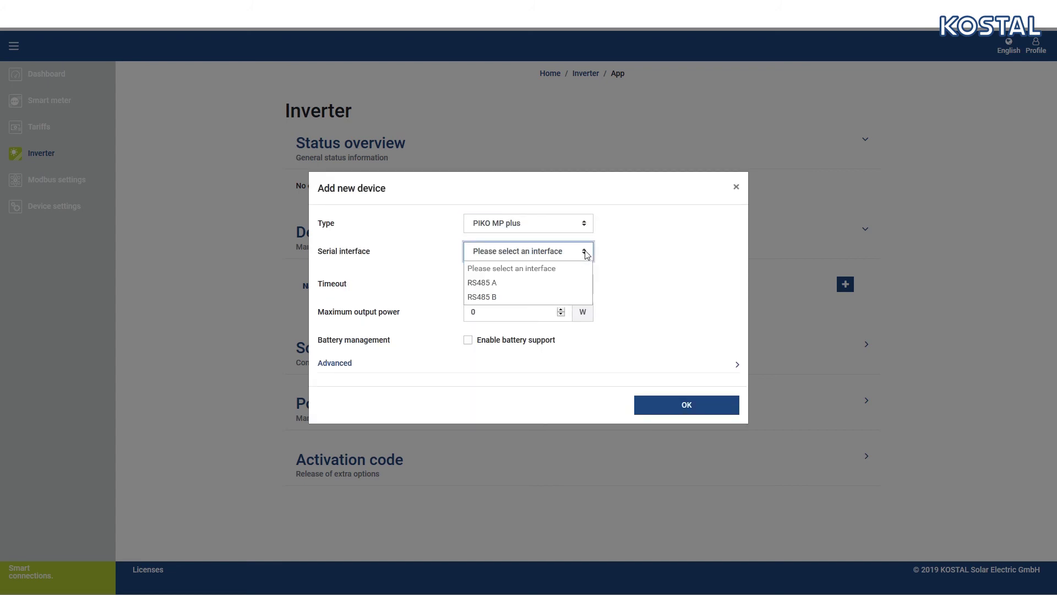
click(563, 297)
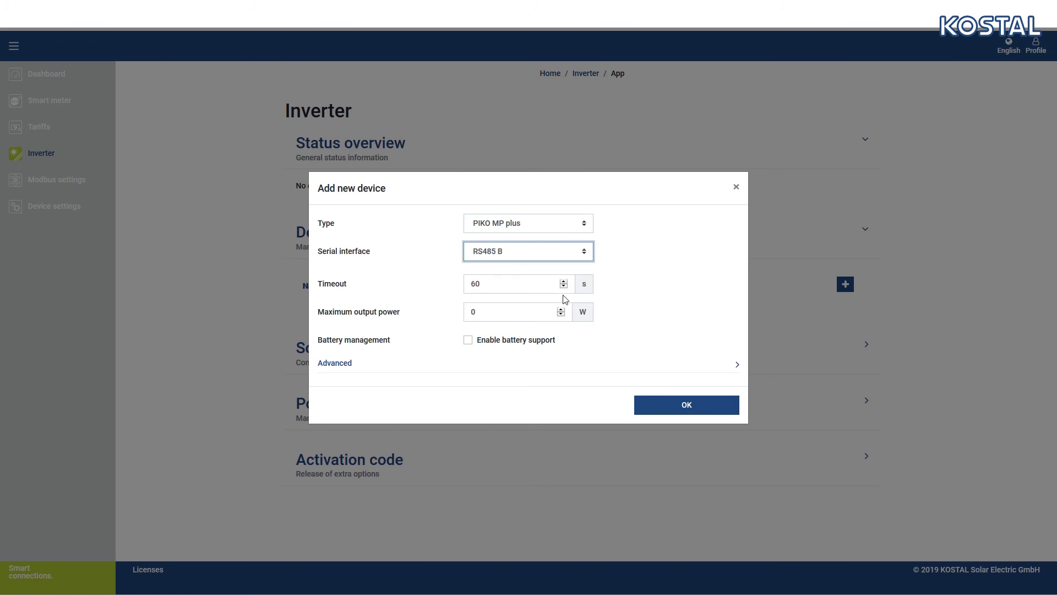
Set maximum output power to 4600 W, enable battery support, and confirm adding the inverter.
double_click(539, 309)
text(4600)
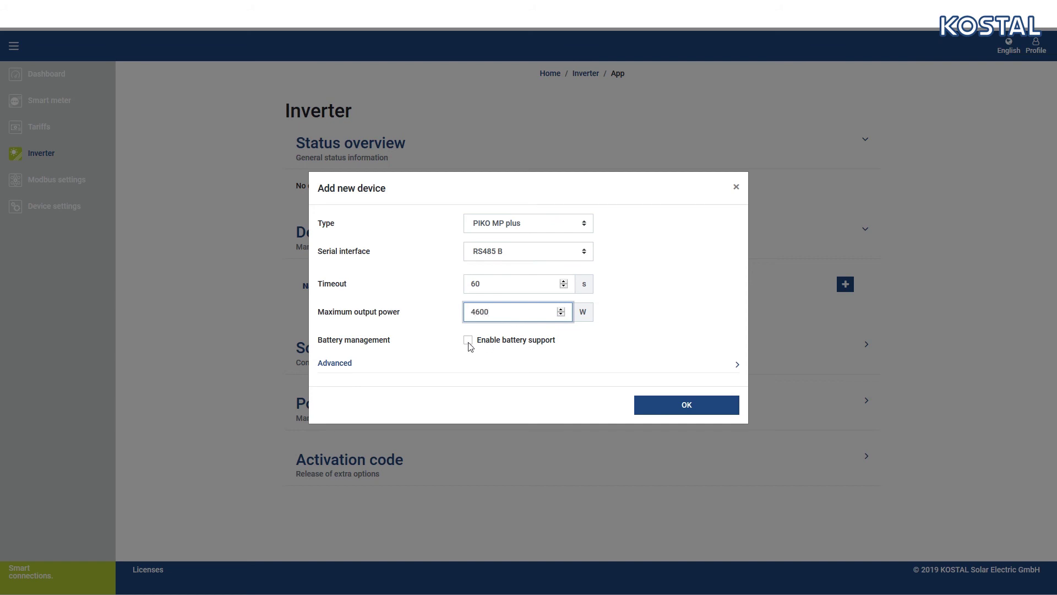
click(468, 341)
click(551, 392)
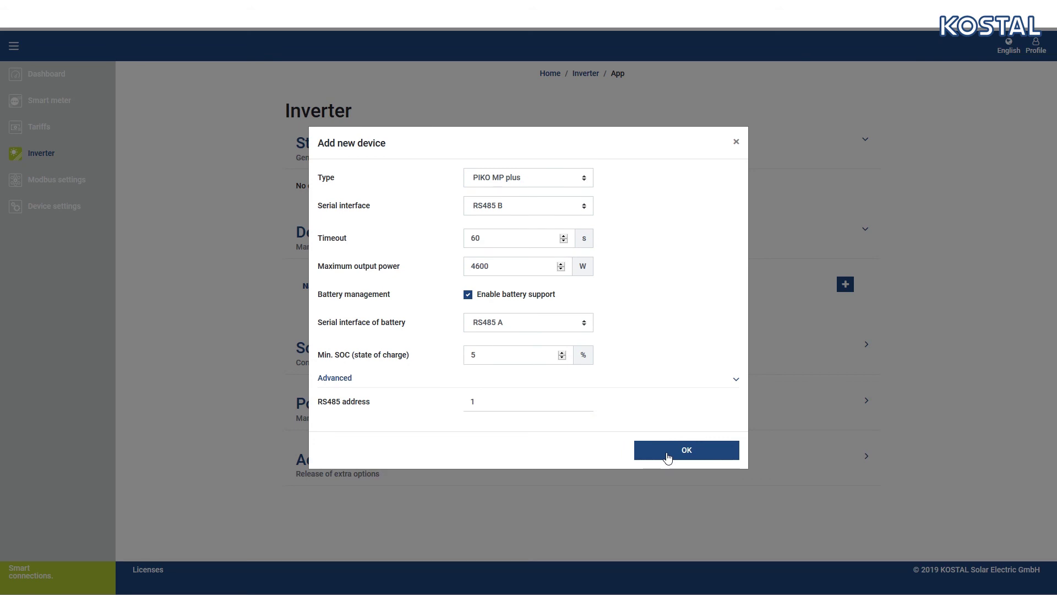
click(602, 379)
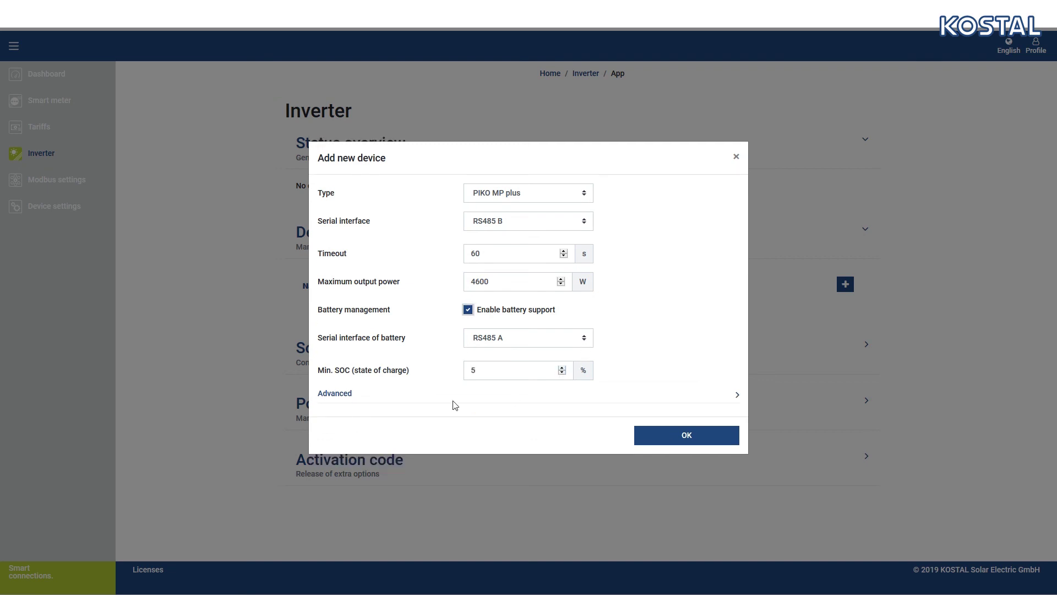
click(330, 393)
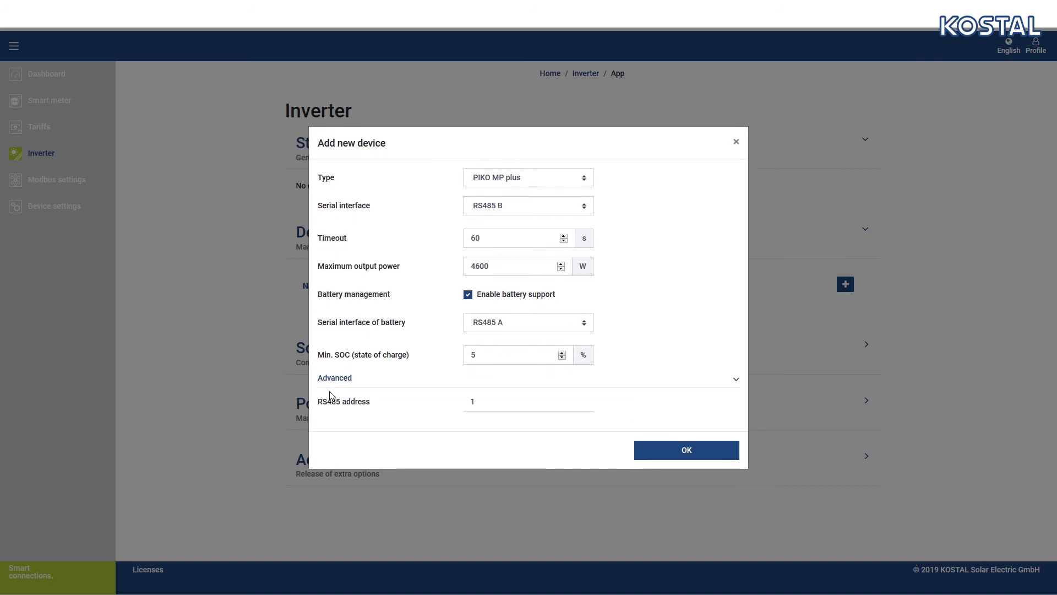
click(669, 455)
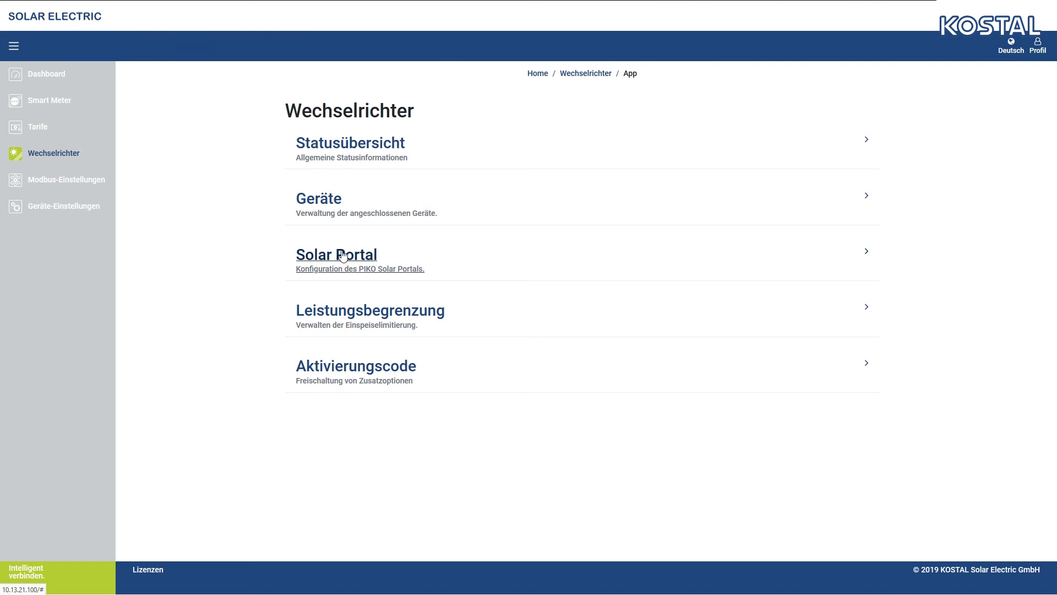
Turn on Aktiviere Solar Portal and save with SPEICHERN.
click(343, 255)
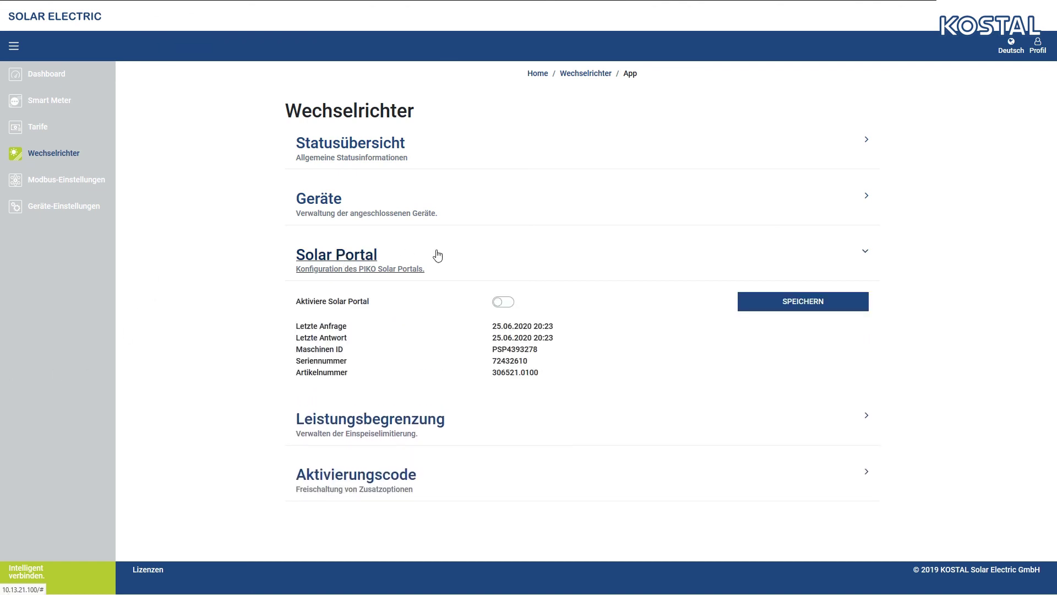
click(500, 301)
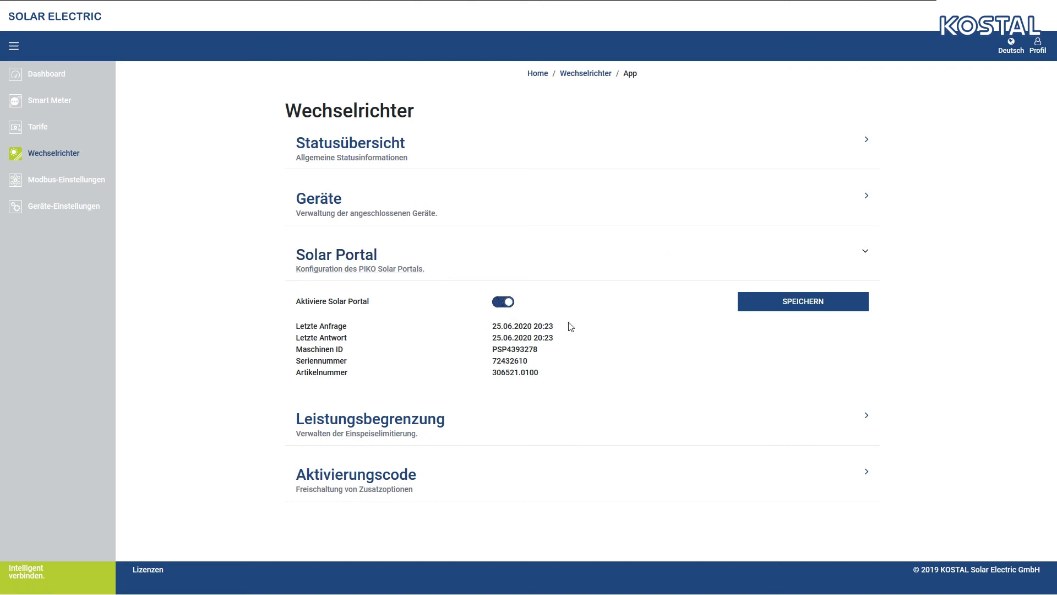
click(784, 300)
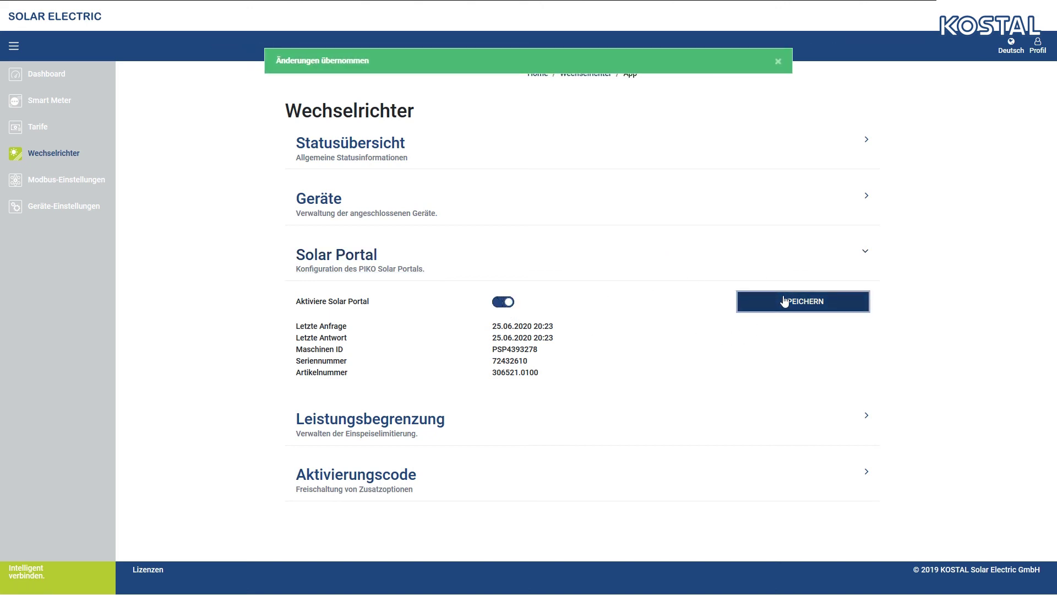